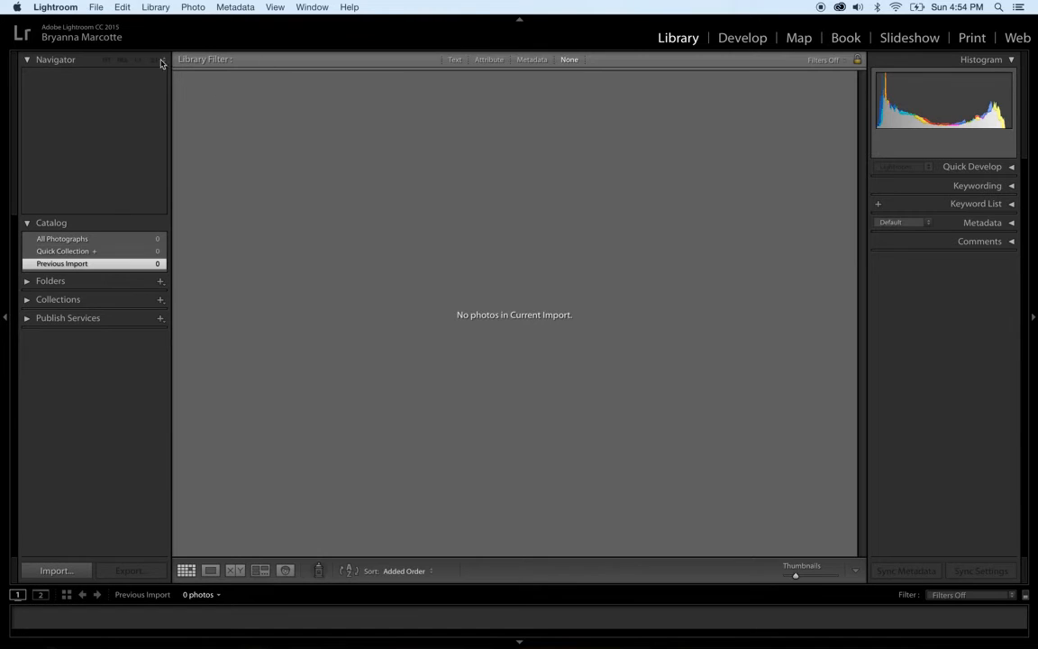
- Open the File menu to reach Import Photos and Video
left_click(95, 7)
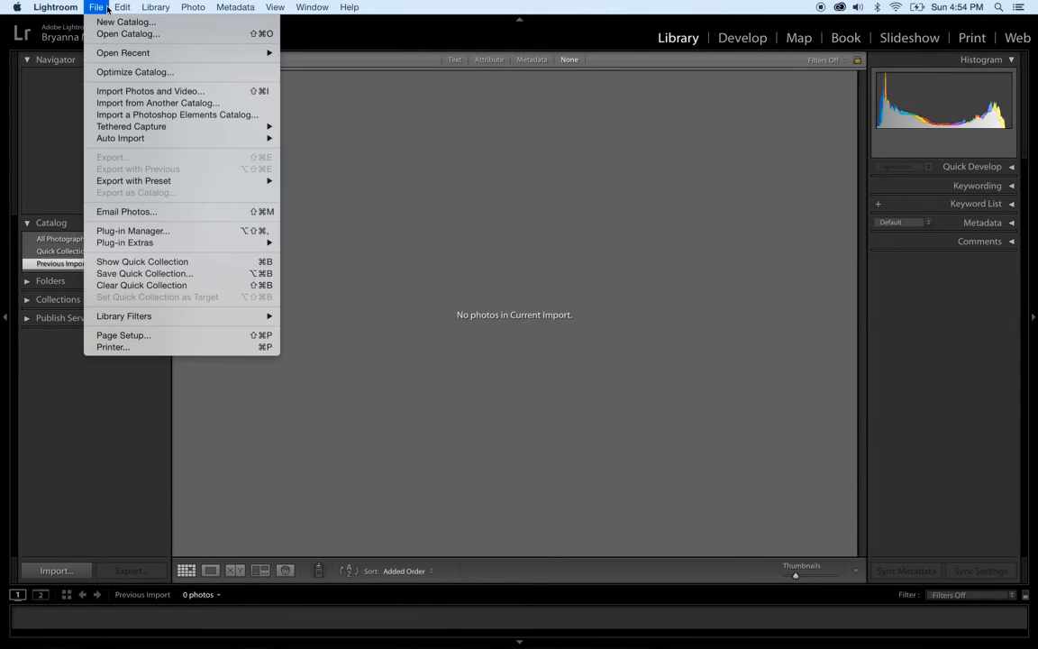
- Start an import with the IVY Photoshoot folder on BRYS DRIVE as the source
left_click(132, 92)
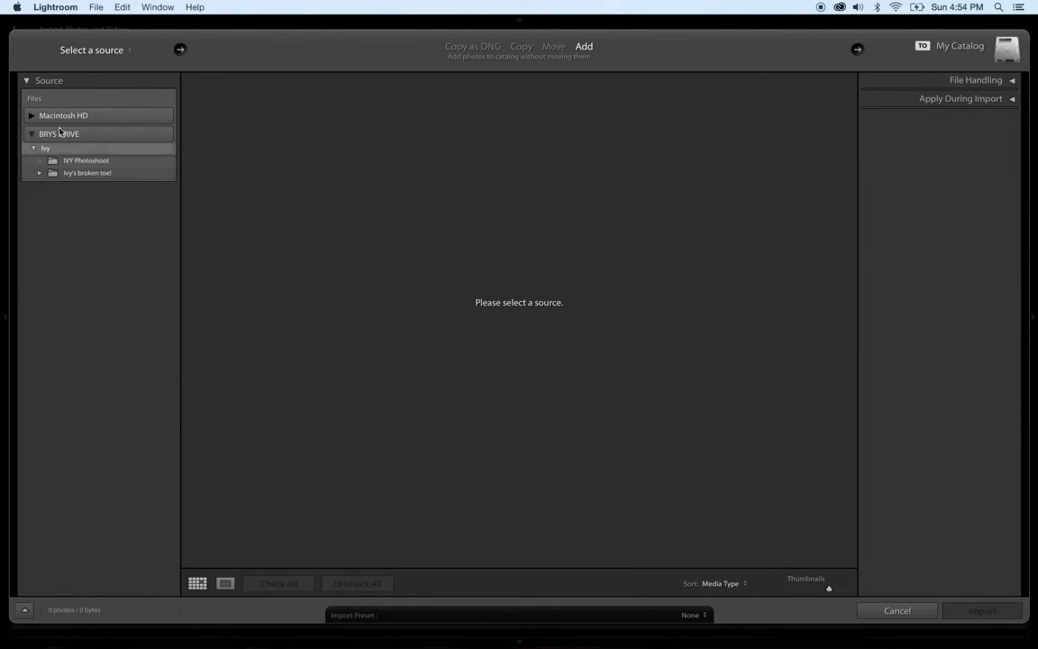
left_click(94, 164)
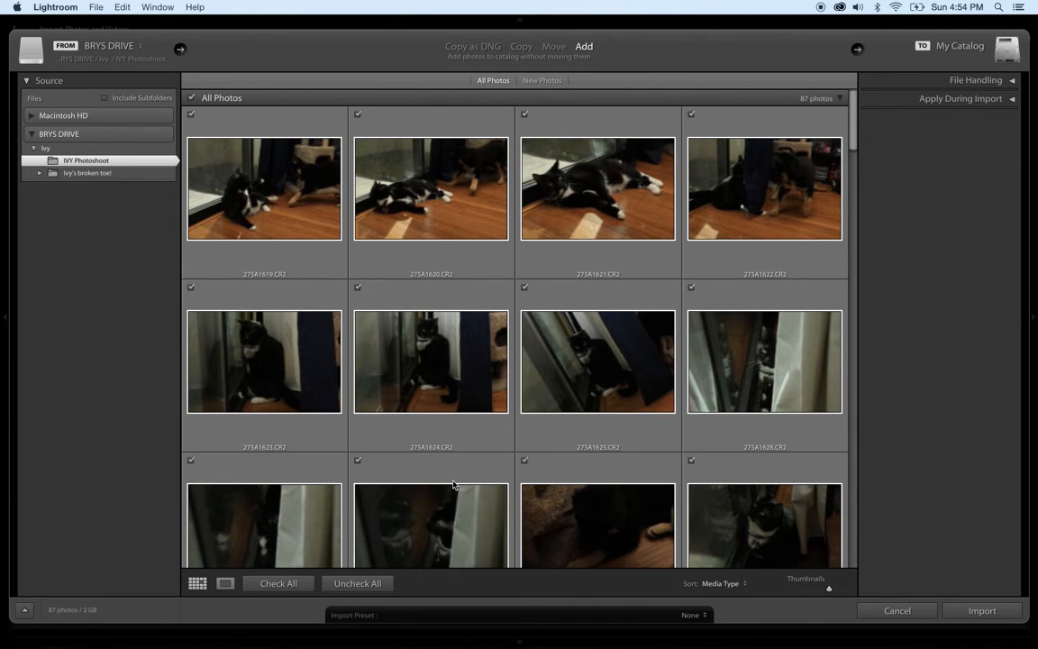
- Uncheck all photos, tick only 275A1712.CR2, and import that single photo
left_click(359, 584)
scroll(715, 366, "down", 2)
scroll(715, 365, "down", 10)
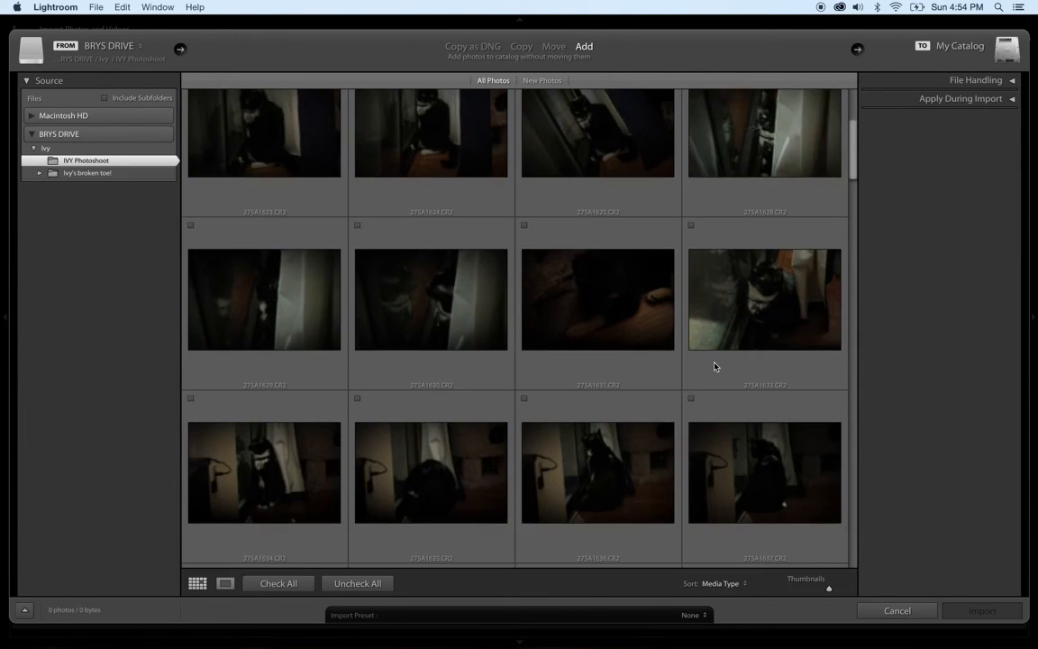
scroll(714, 366, "down", 8)
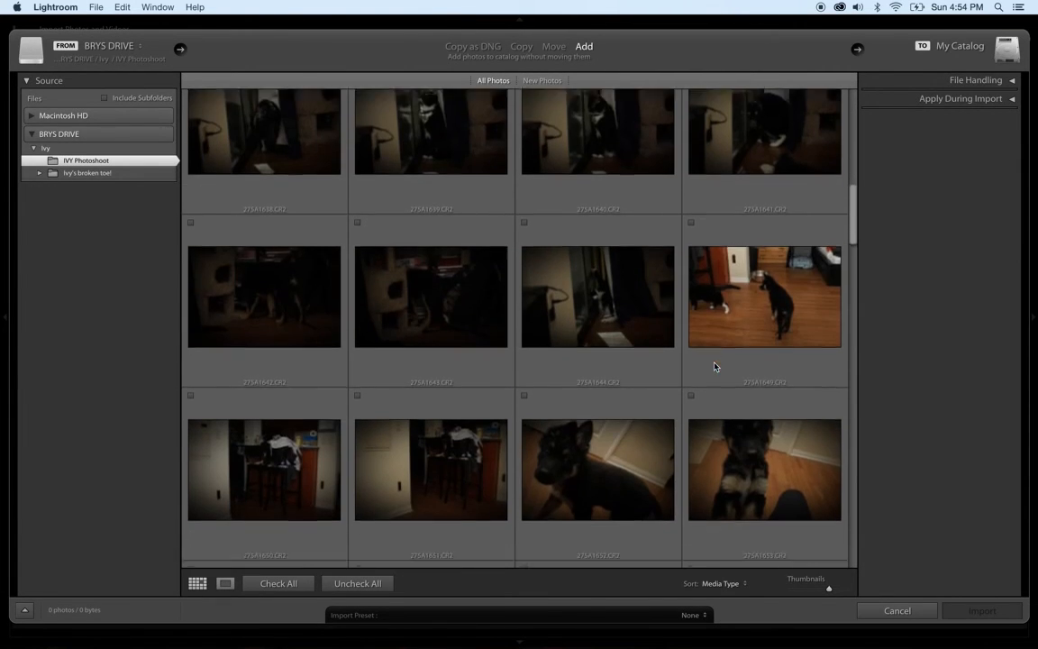
scroll(714, 366, "down", 4)
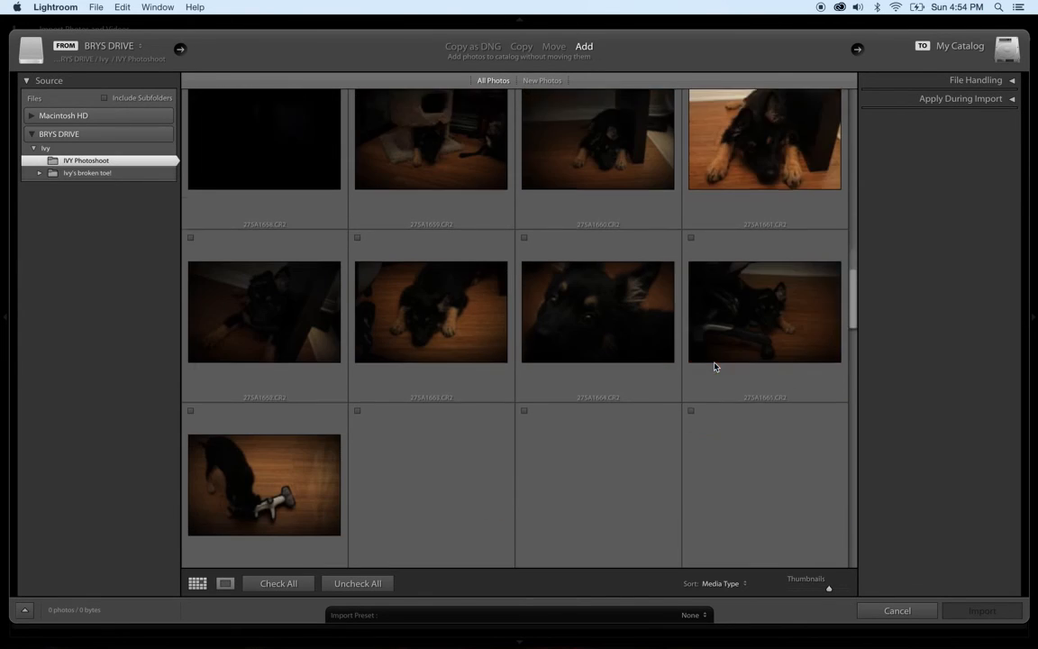
scroll(715, 366, "down", 8)
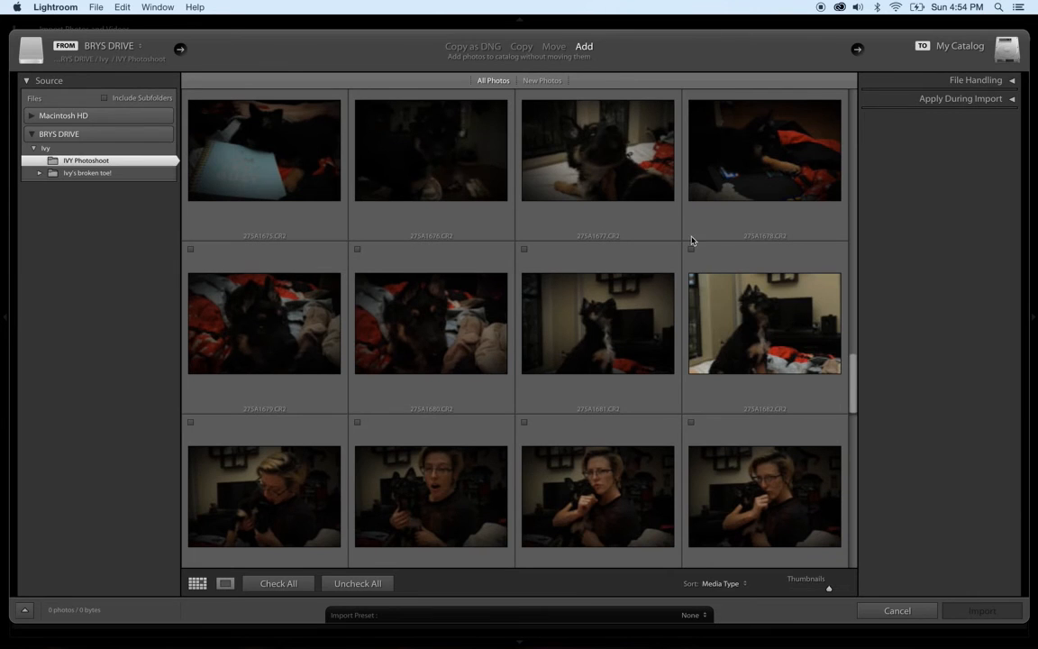
scroll(678, 385, "down", 12)
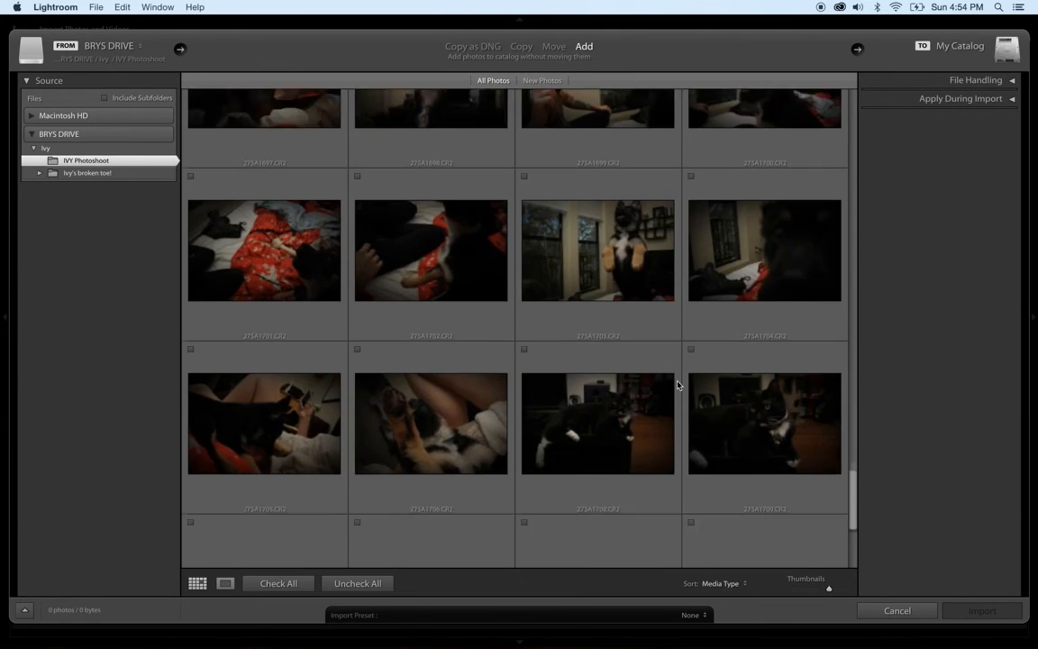
scroll(679, 385, "down", 4)
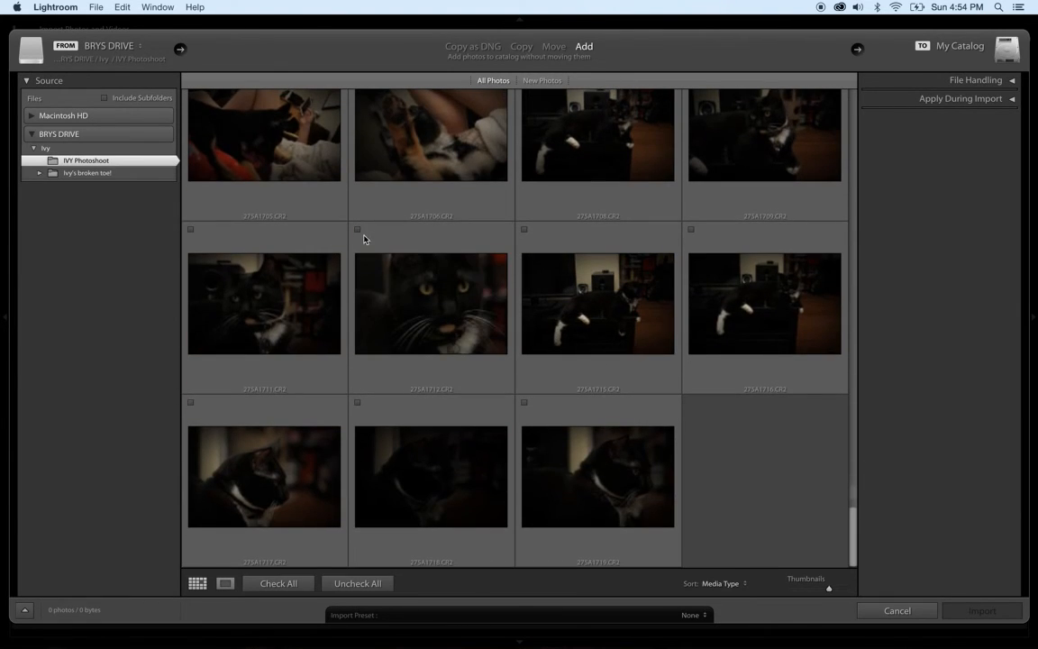
left_click(358, 230)
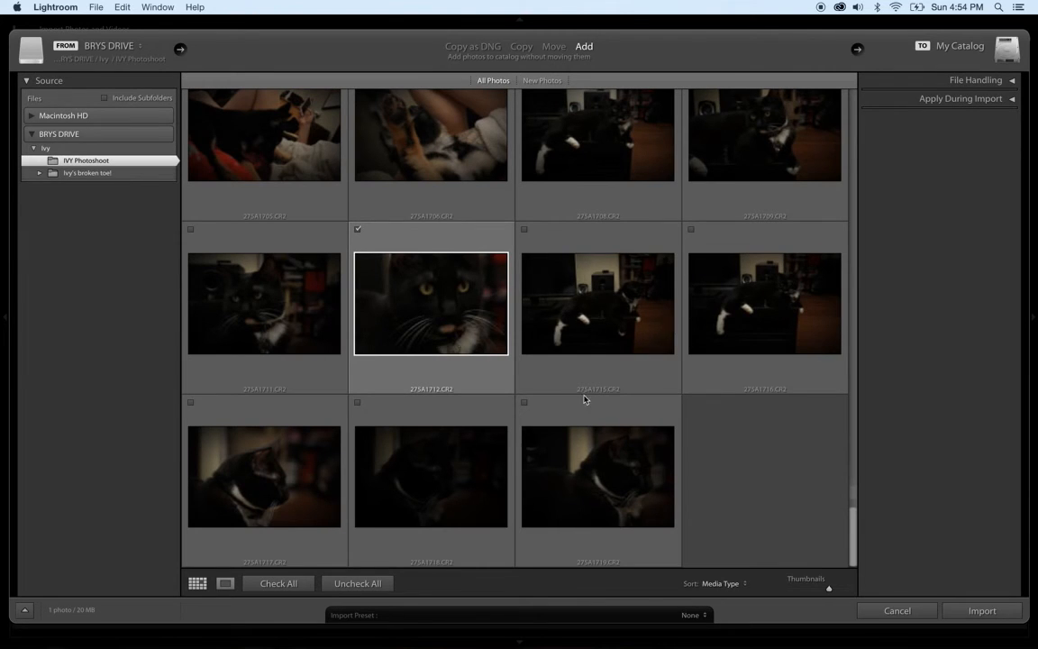
left_click(982, 611)
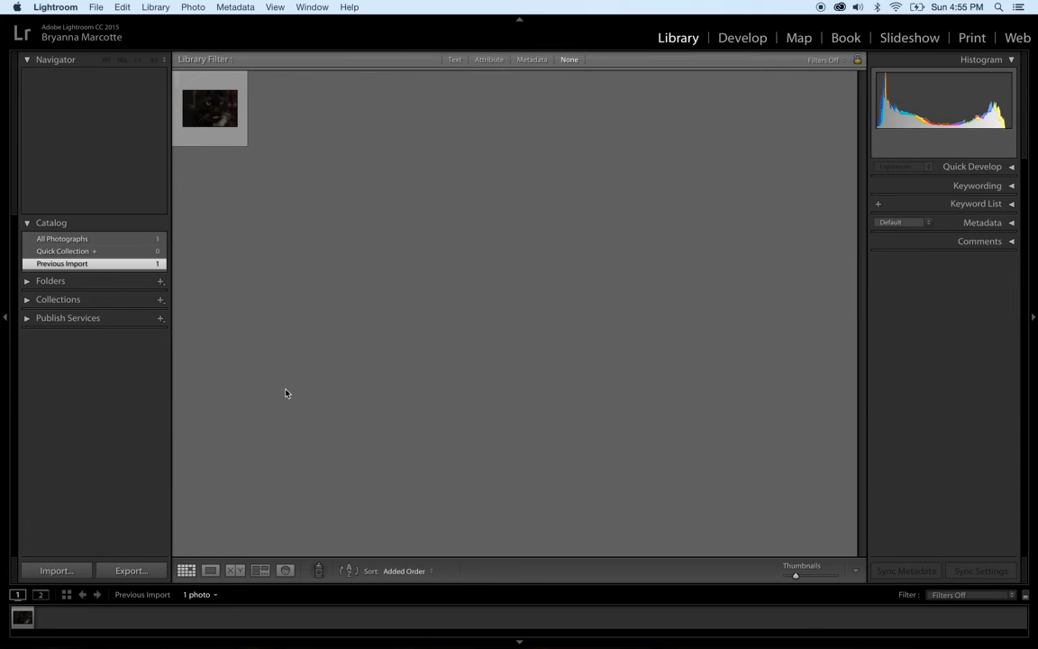
- Open 275A1712.CR2 in Develop and collapse Portrait Presets to bring Basic into view
left_click(743, 38)
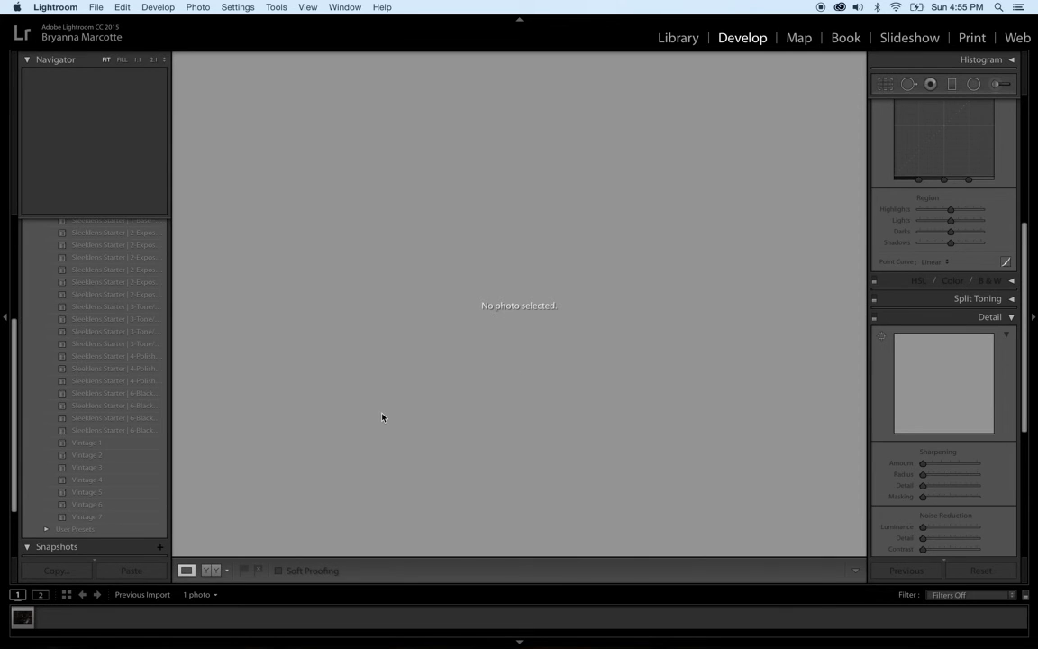
left_click(23, 618)
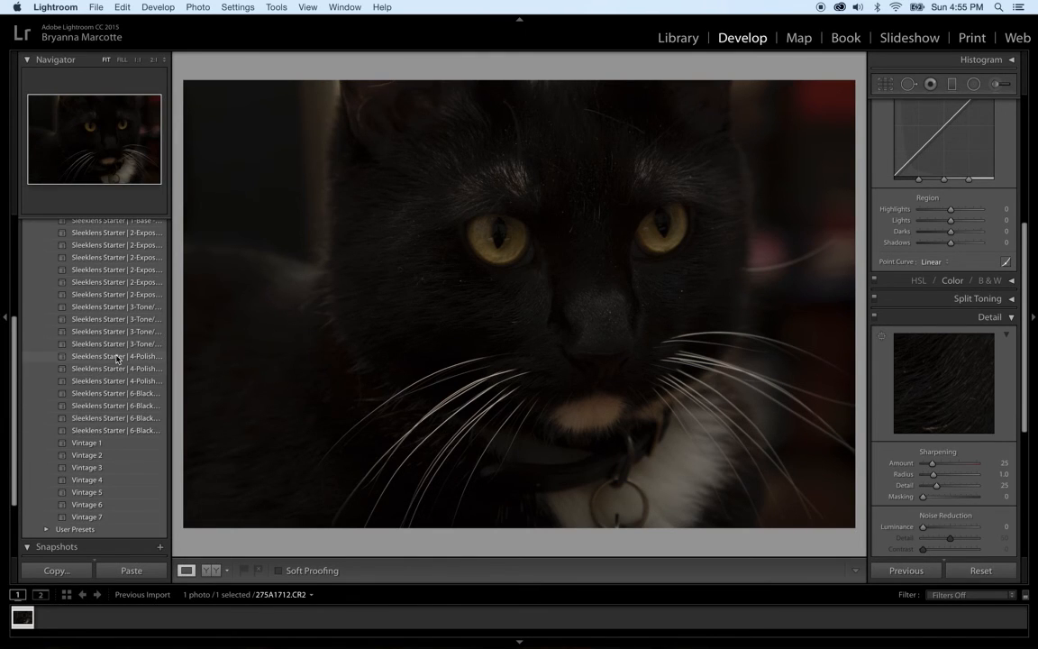
scroll(90, 345, "up", 5)
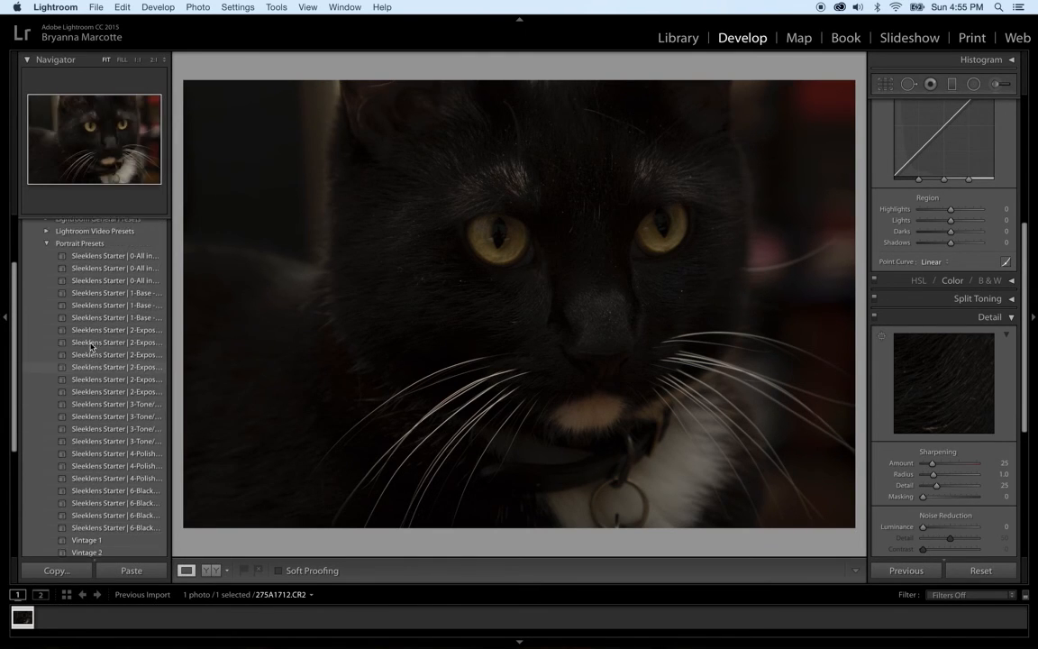
left_click(49, 249)
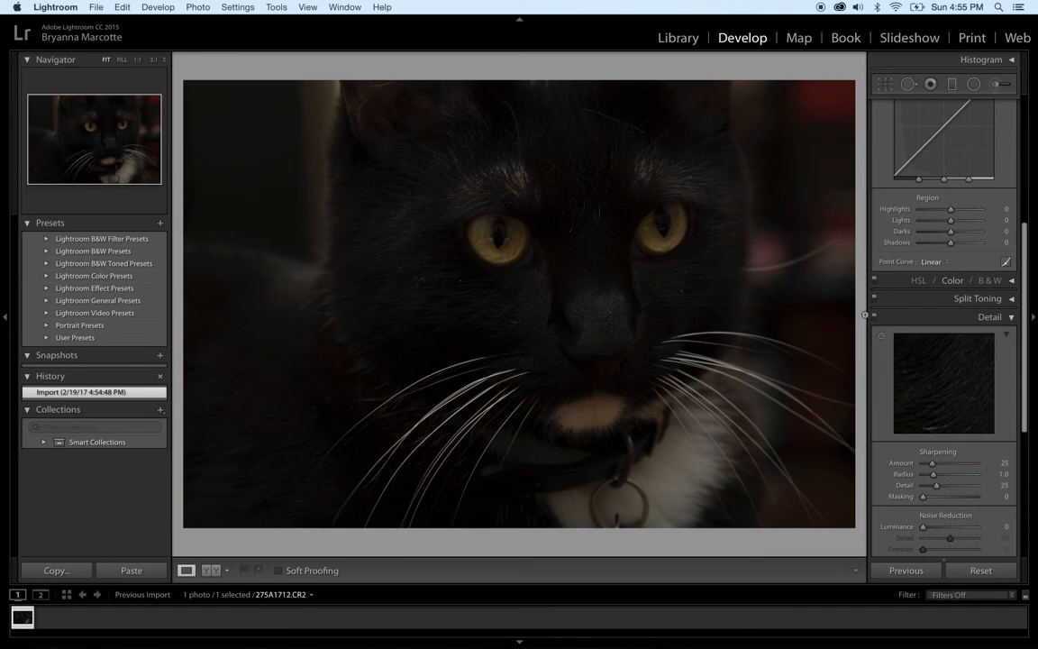
scroll(882, 221, "up", 5)
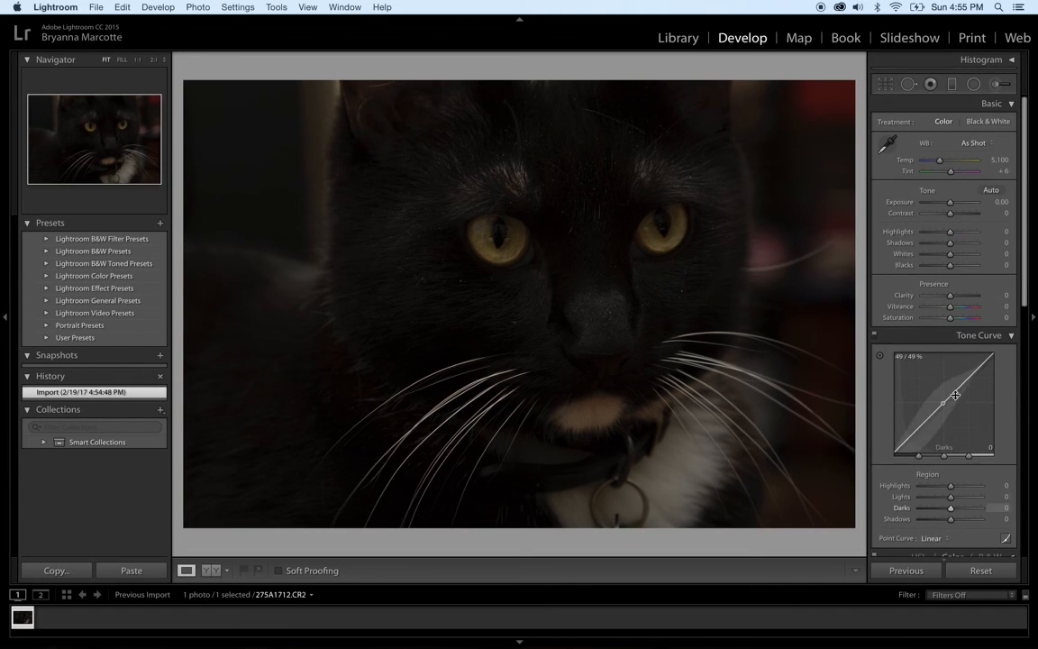
- Hide Tone Curve and set Exposure +0.35, Shadows +13, Whites +9, Contrast +7
left_click(1011, 336)
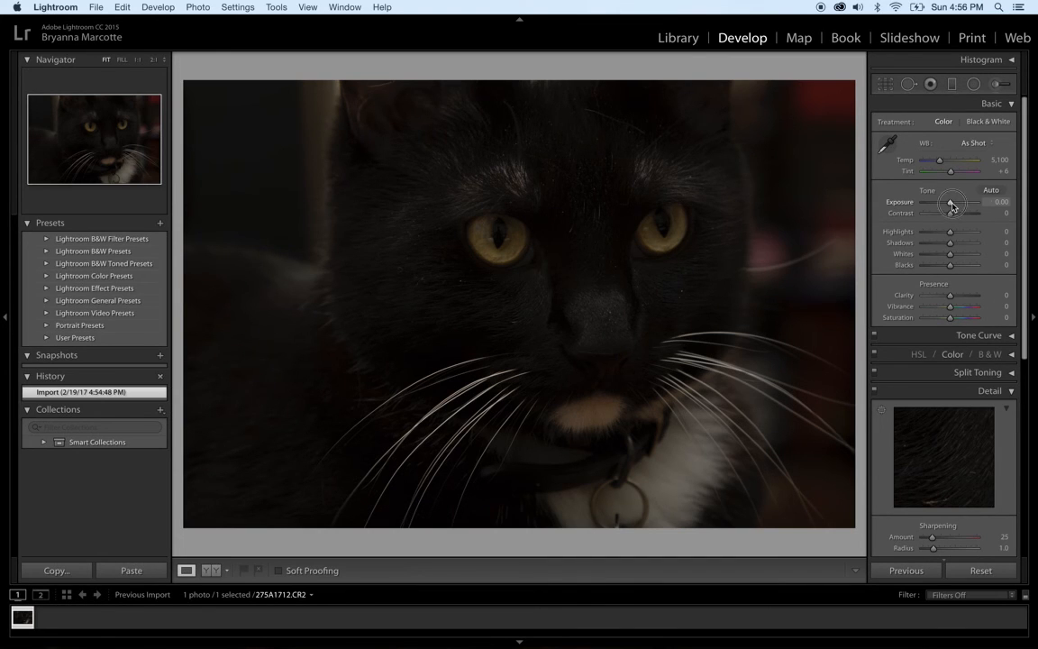
left_click_drag(951, 204, 955, 207)
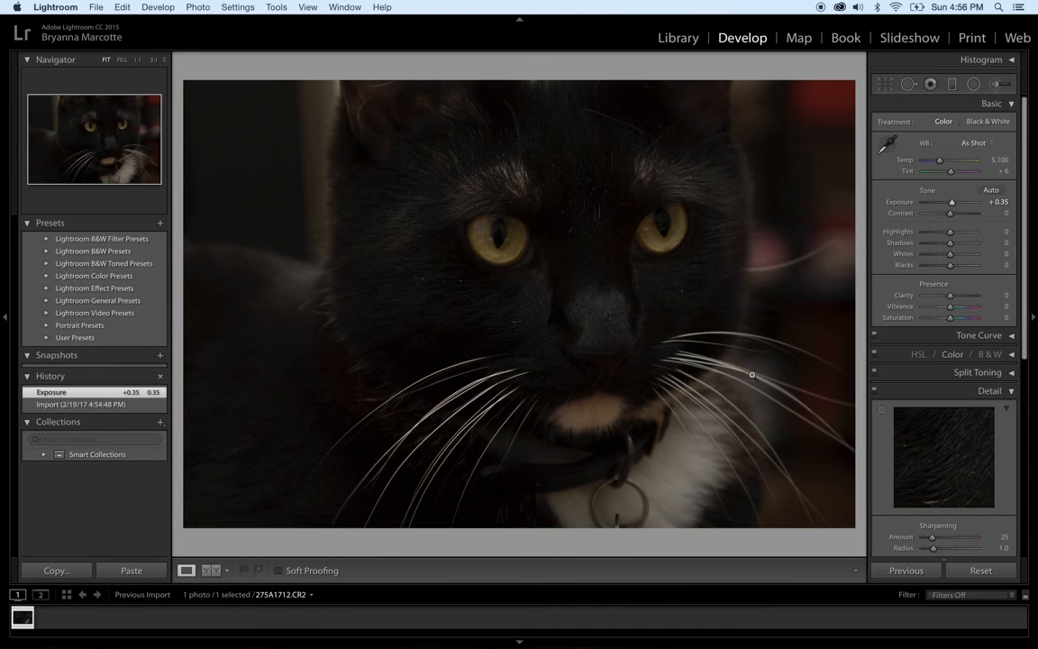
left_click_drag(950, 244, 954, 260)
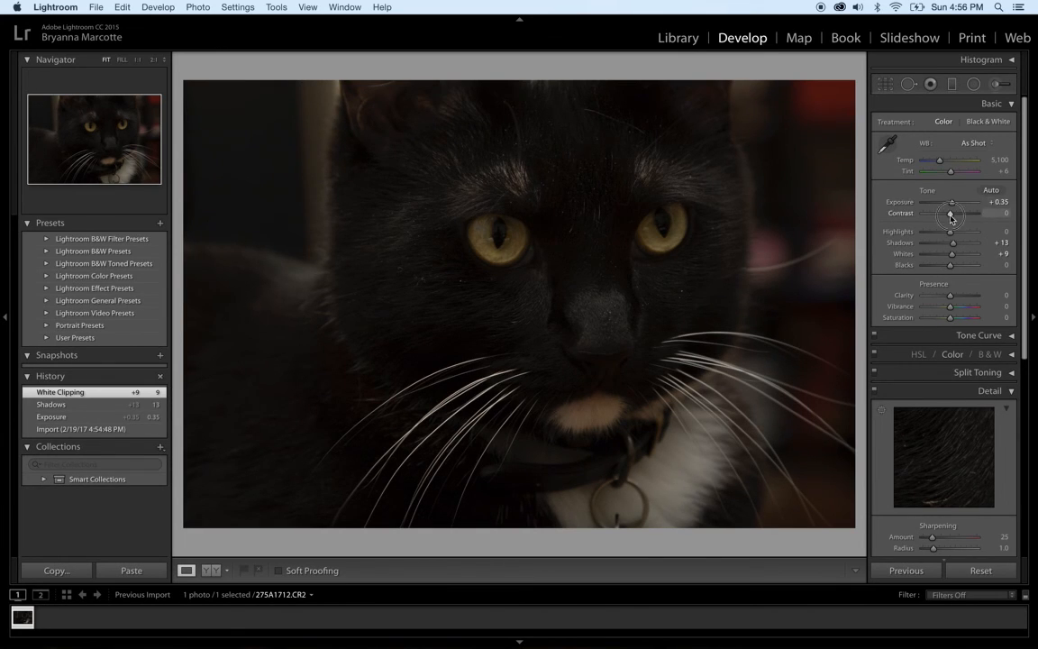
left_click_drag(952, 219, 953, 216)
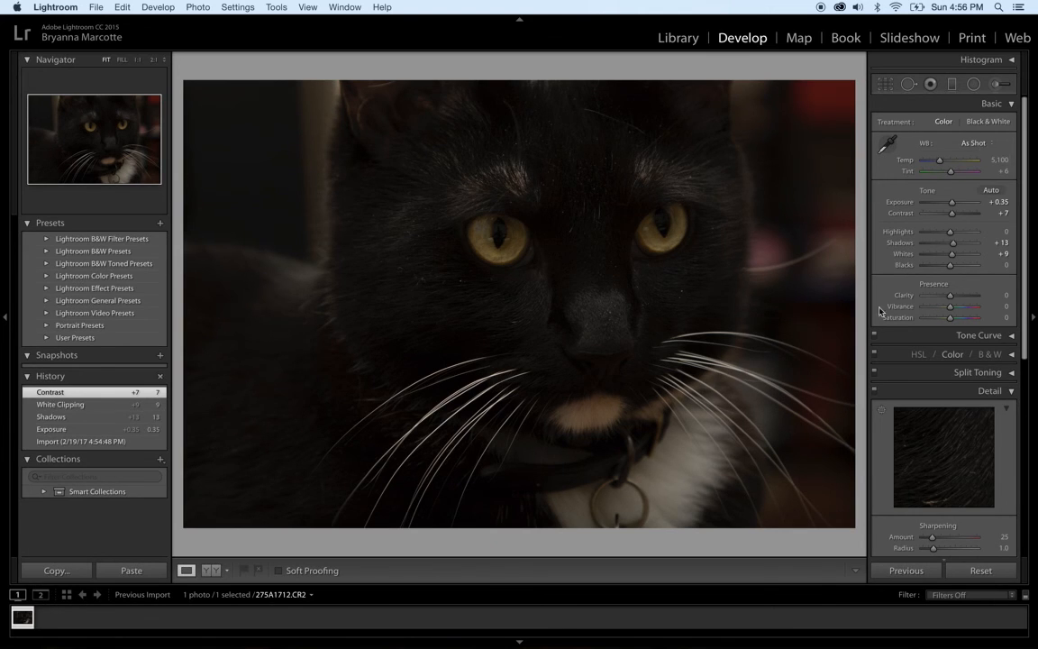
scroll(882, 315, "down", 8)
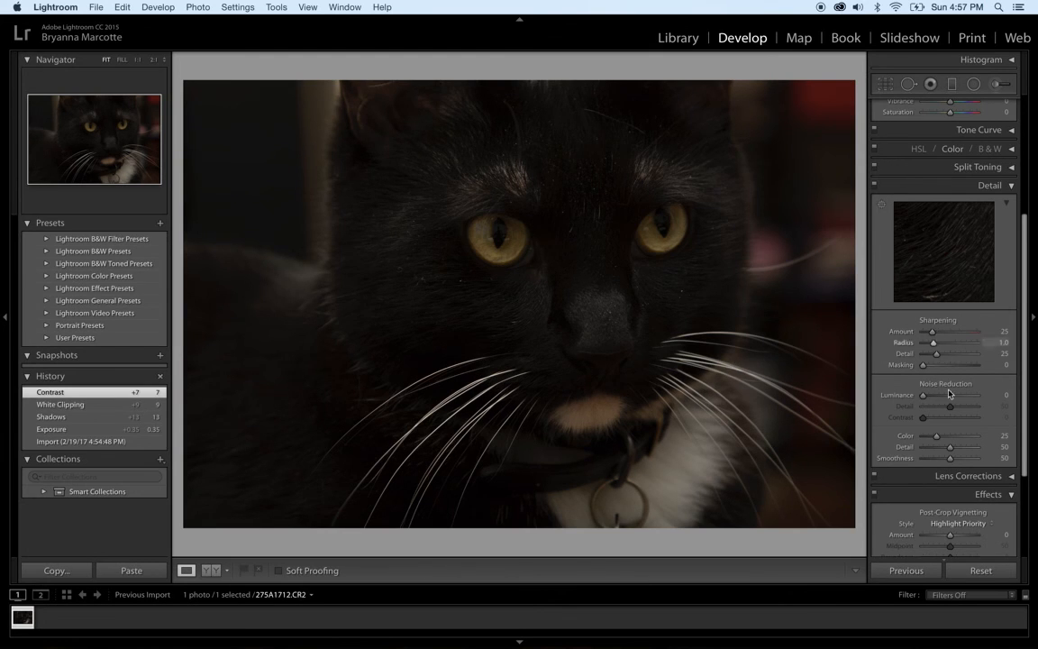
- Set Luminance noise reduction to 13 and start a new Radial Filter
left_click_drag(923, 395, 930, 398)
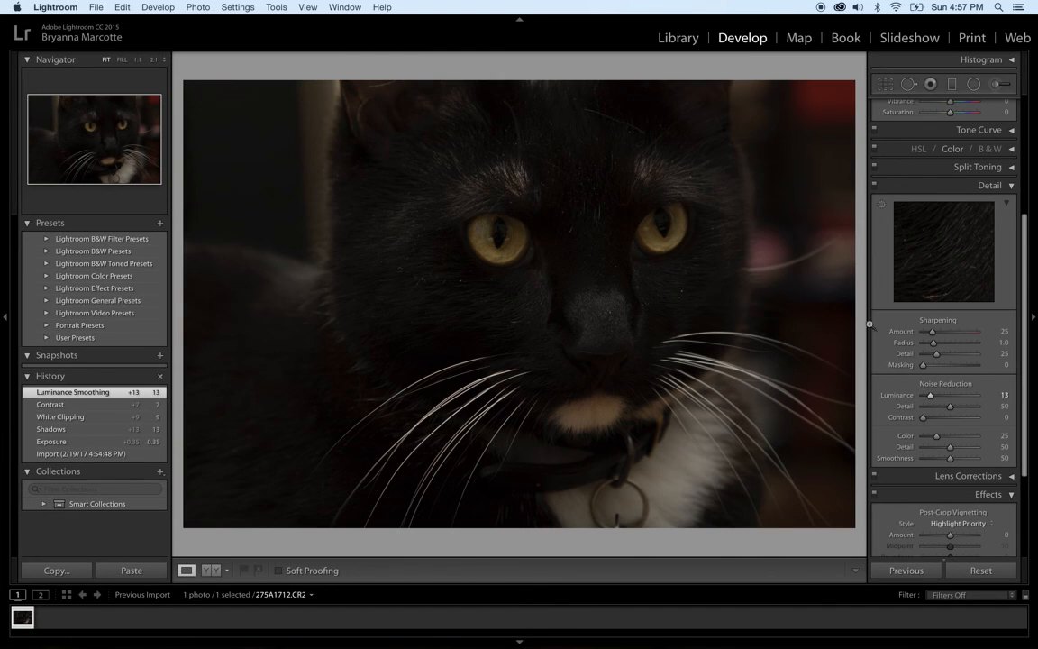
scroll(901, 271, "up", 8)
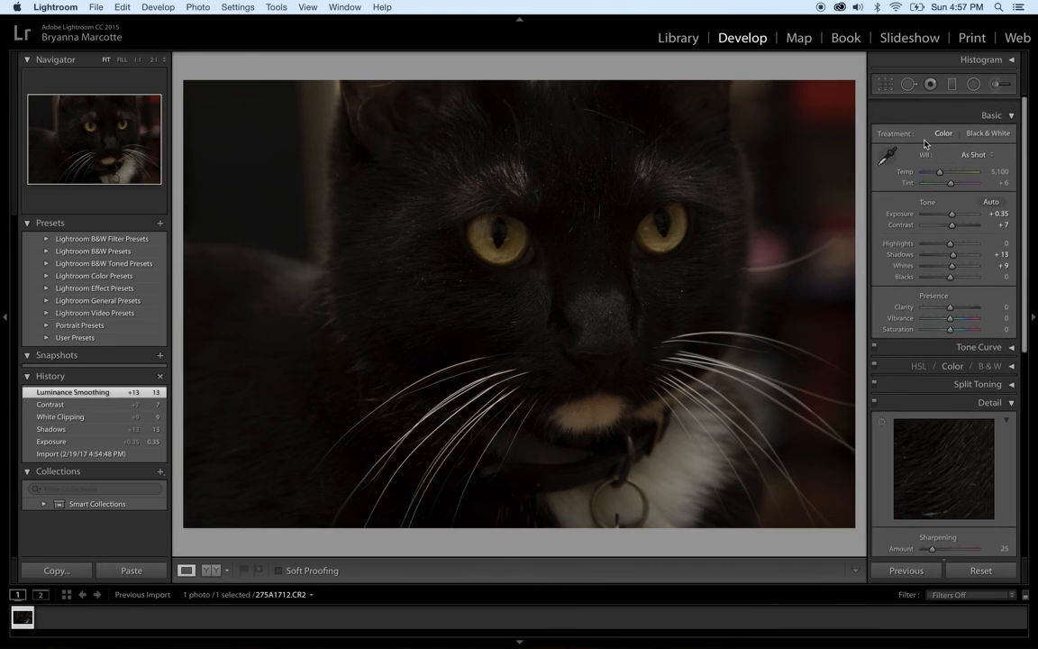
scroll(925, 144, "down", 1)
left_click(974, 87)
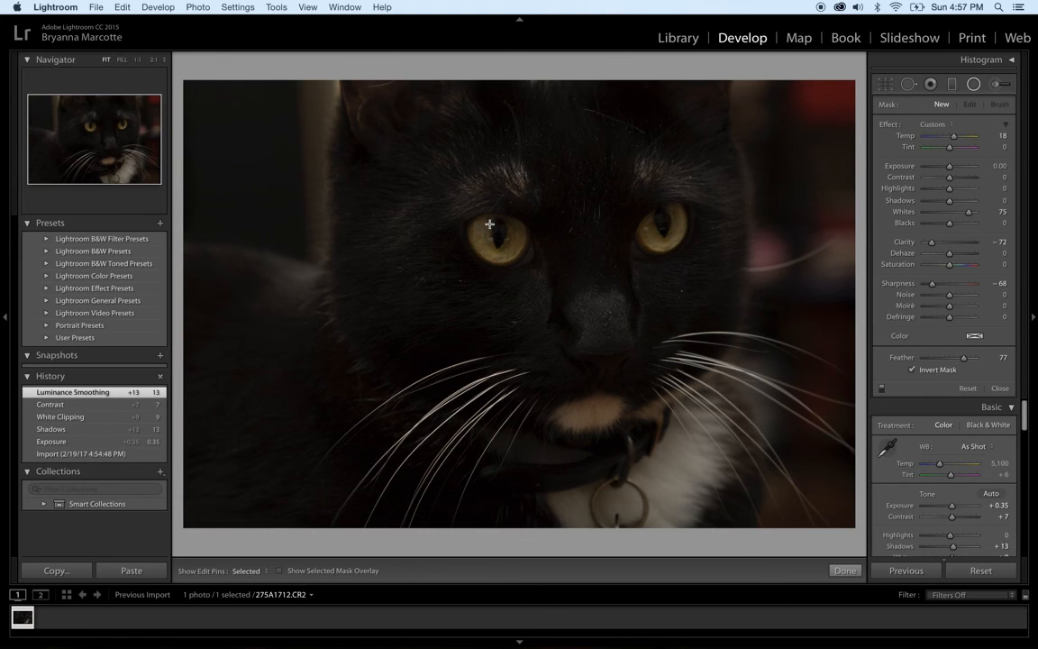
- Draw a radial filter around the cat's left eye and set Whites, Clarity, Sharpness to 0
left_click_drag(477, 221, 509, 231)
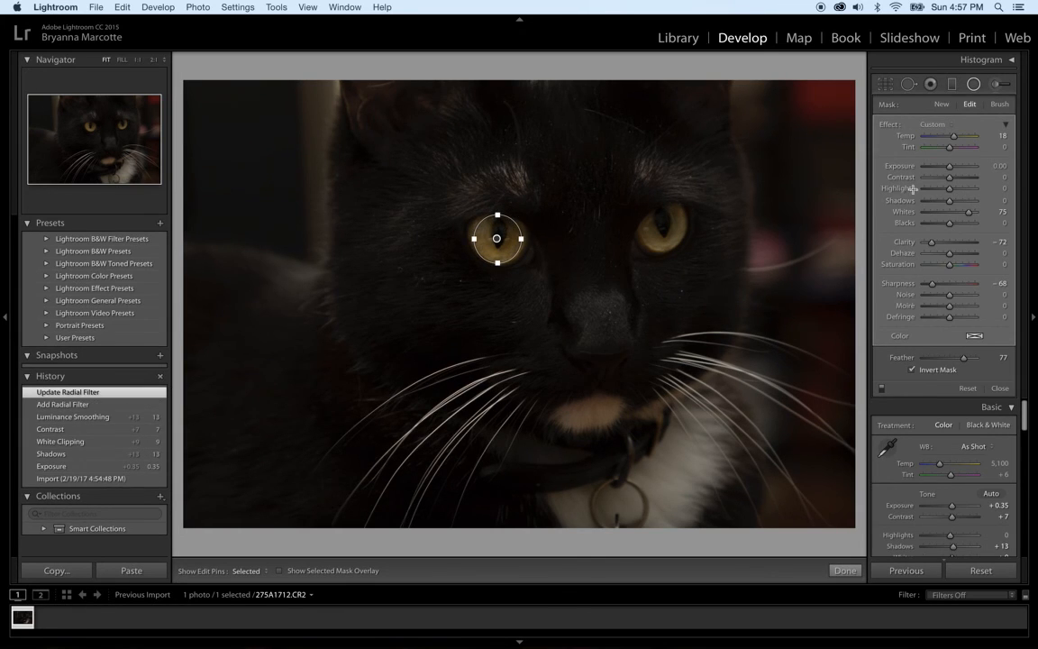
left_click(1002, 213)
type("0")
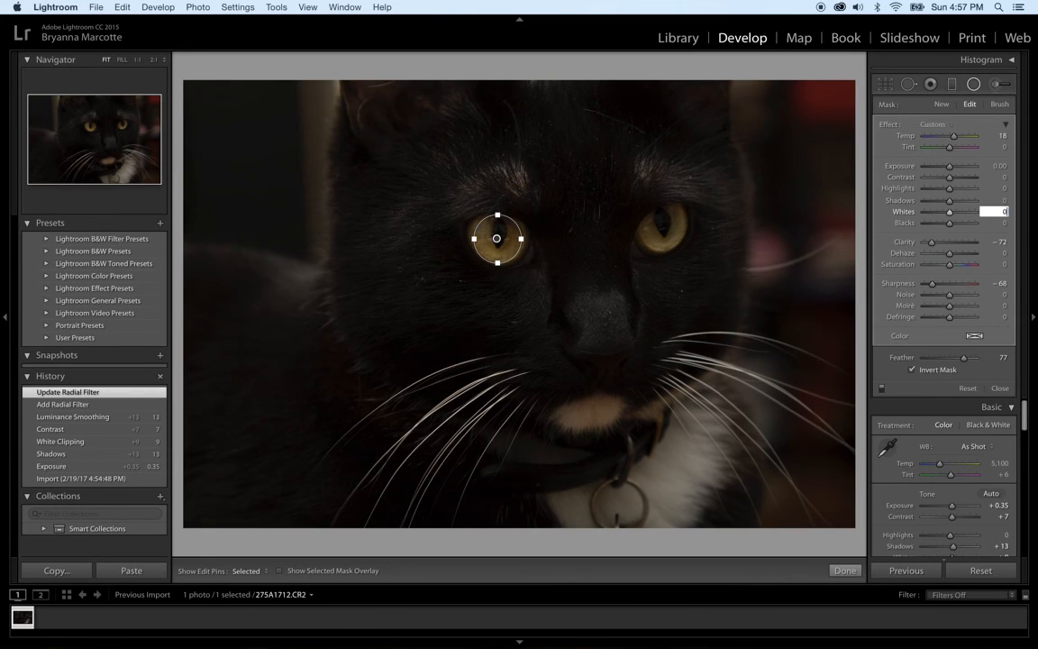
left_click(1001, 241)
type("0")
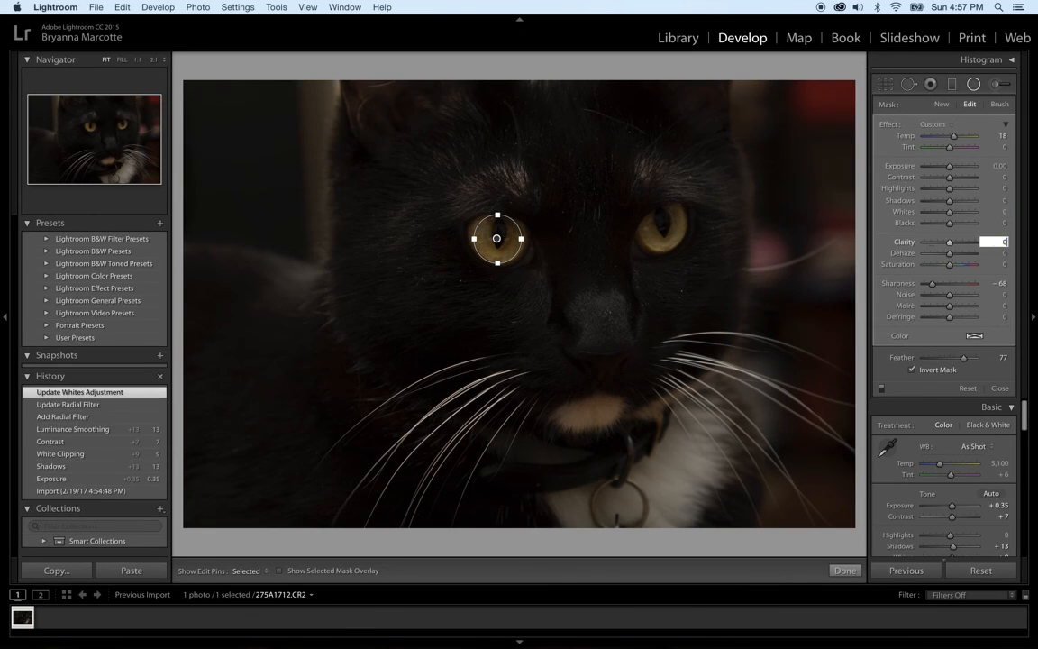
left_click(1001, 283)
type("0")
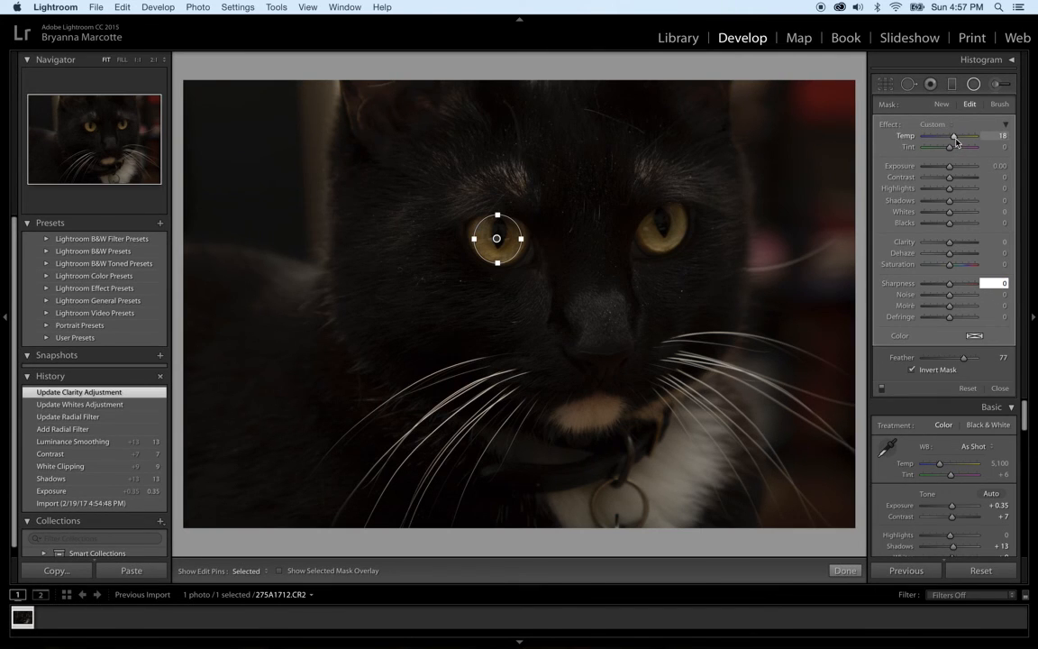
- Set the eye filter to Temp 32, Exposure 0.20 and Highlights 8
left_click_drag(956, 142, 958, 141)
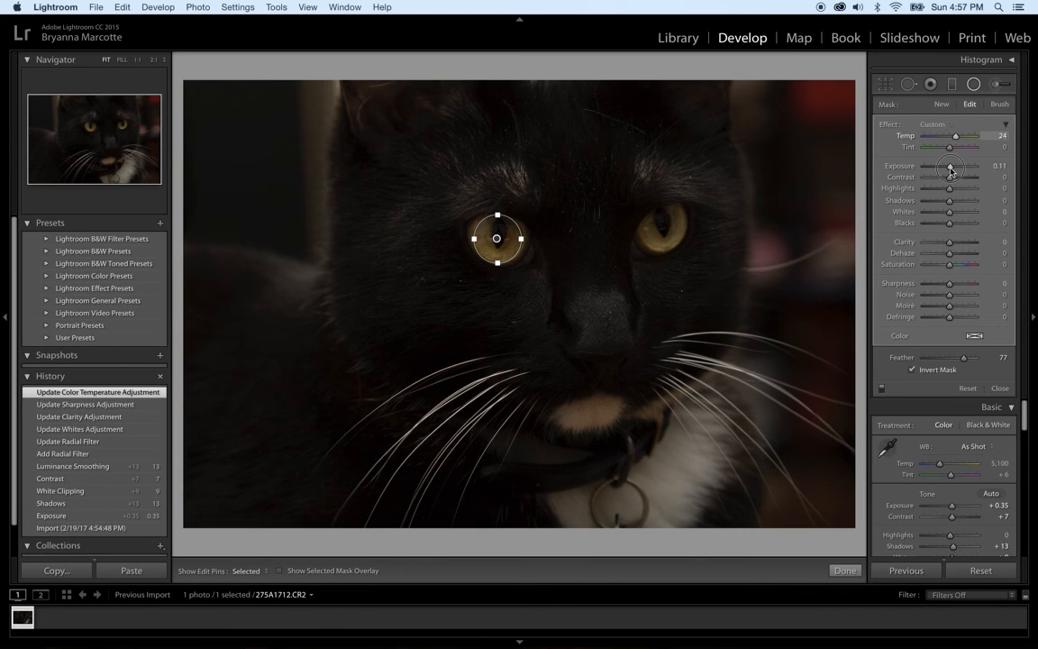
left_click_drag(950, 170, 953, 171)
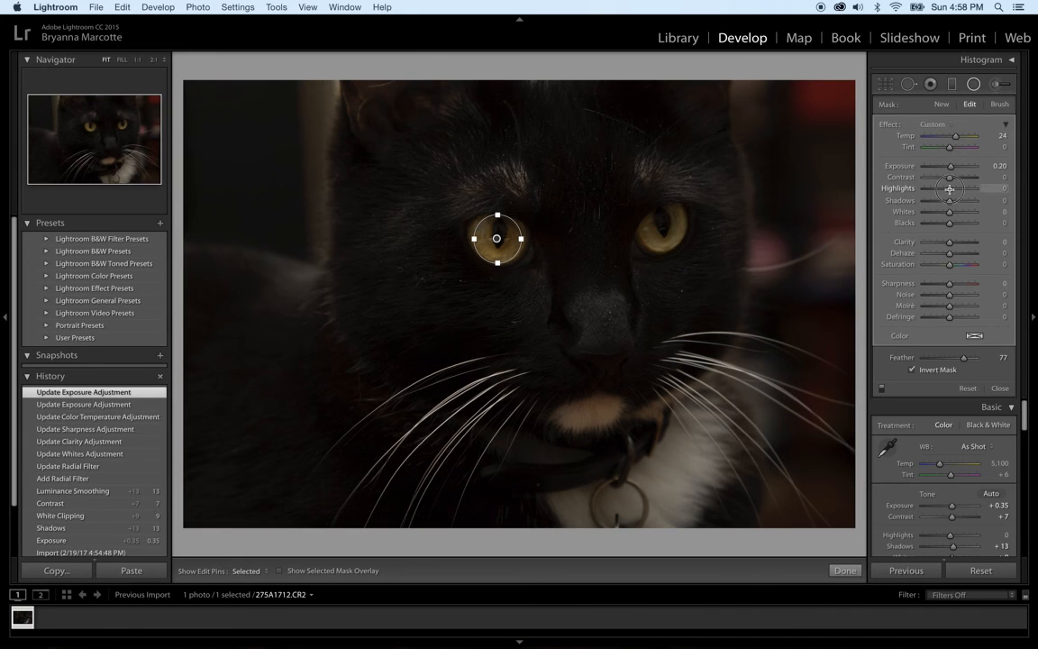
left_click_drag(950, 189, 952, 188)
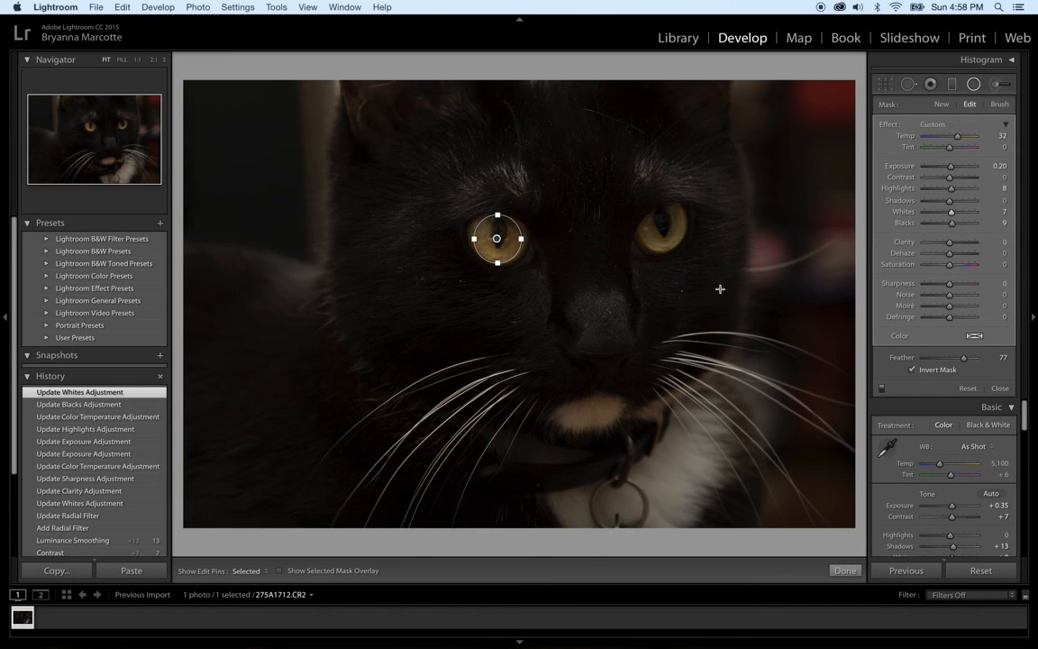
- Close the Radial Filter panel to return to the Basic adjustments
left_click(973, 85)
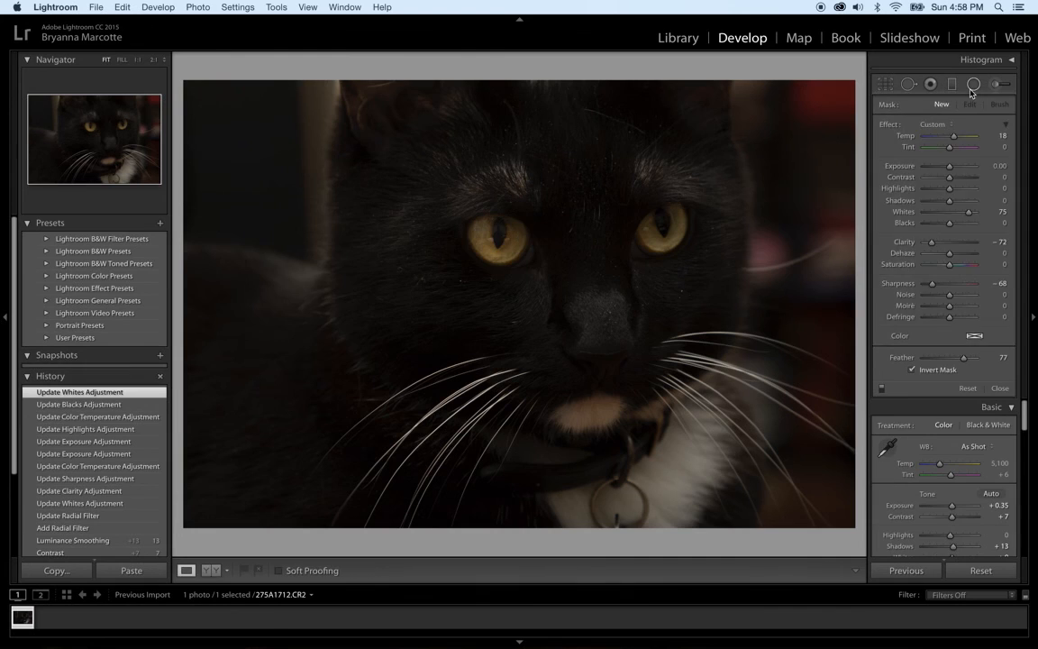